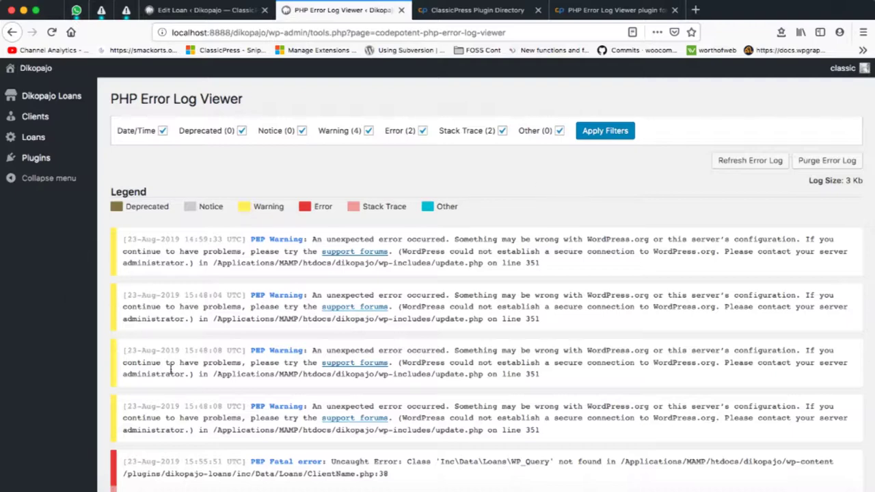
Step: Filter the PHP error log to show only Error entries, without date/time, deprecated, notice, warning, stack trace or other items
{"action": "left_click", "coordinate": [162, 131]}
{"action": "left_click", "coordinate": [242, 131]}
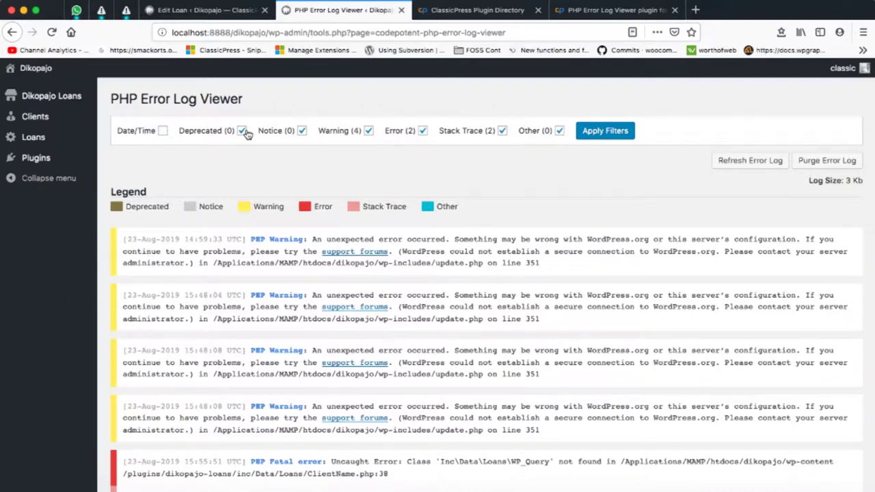
{"action": "left_click", "coordinate": [302, 131]}
{"action": "left_click", "coordinate": [503, 133]}
{"action": "left_click", "coordinate": [561, 131]}
{"action": "left_click", "coordinate": [609, 133]}
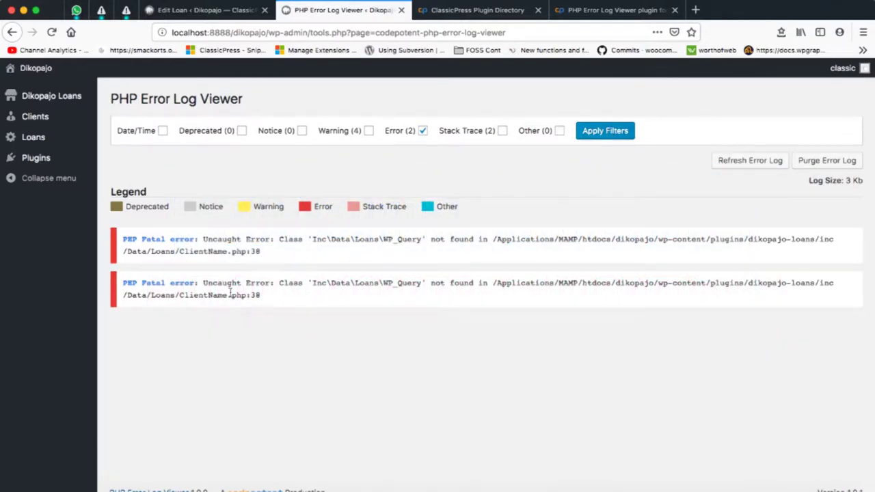
Step: Review the PHP Error Log Viewer plugin page on the Code Potent site, including its description and sample screenshot
{"action": "left_click", "coordinate": [579, 13]}
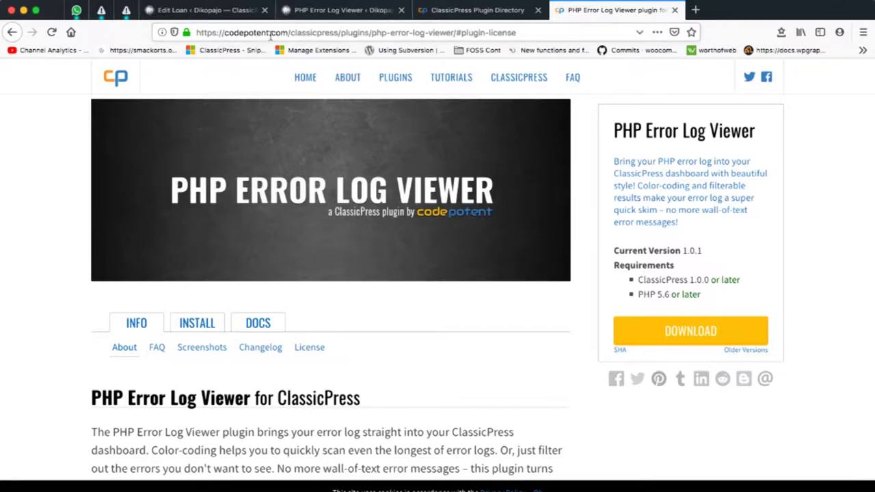
{"action": "scroll", "coordinate": [313, 331], "scroll_direction": "down", "scroll_amount": 5}
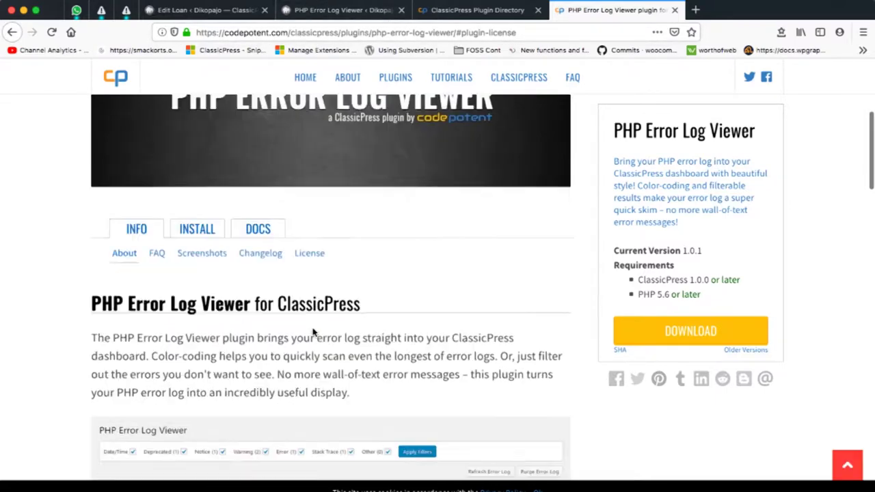
{"action": "scroll", "coordinate": [304, 268], "scroll_direction": "down", "scroll_amount": 6}
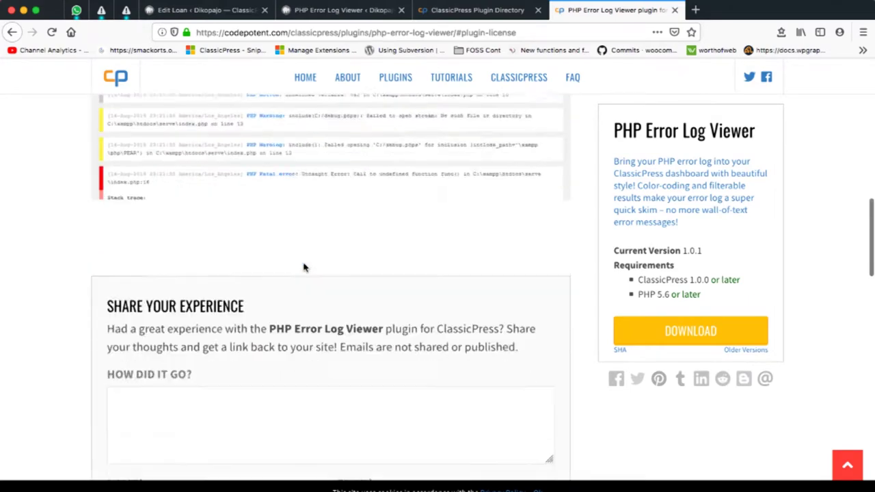
{"action": "scroll", "coordinate": [303, 267], "scroll_direction": "up", "scroll_amount": 6}
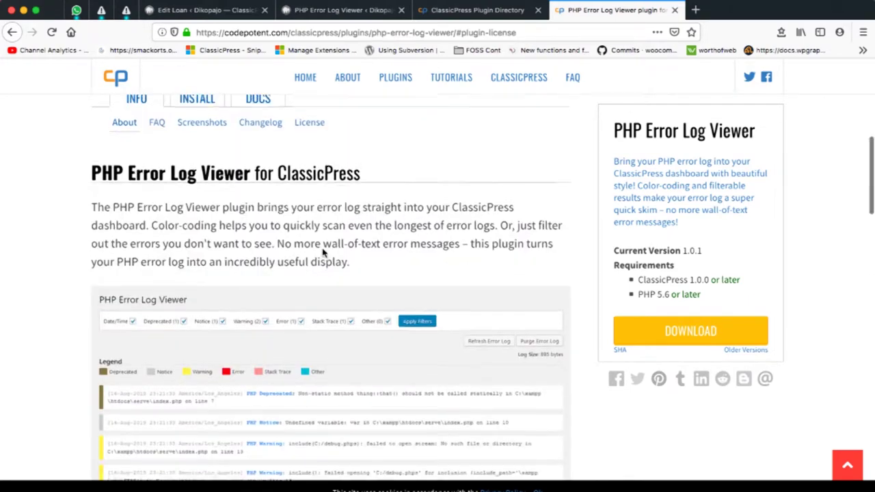
{"action": "scroll", "coordinate": [323, 253], "scroll_direction": "up", "scroll_amount": 3}
Step: Reload the already open Edit Loan page and check the choices in the Loan Client Name list
{"action": "left_click", "coordinate": [226, 10]}
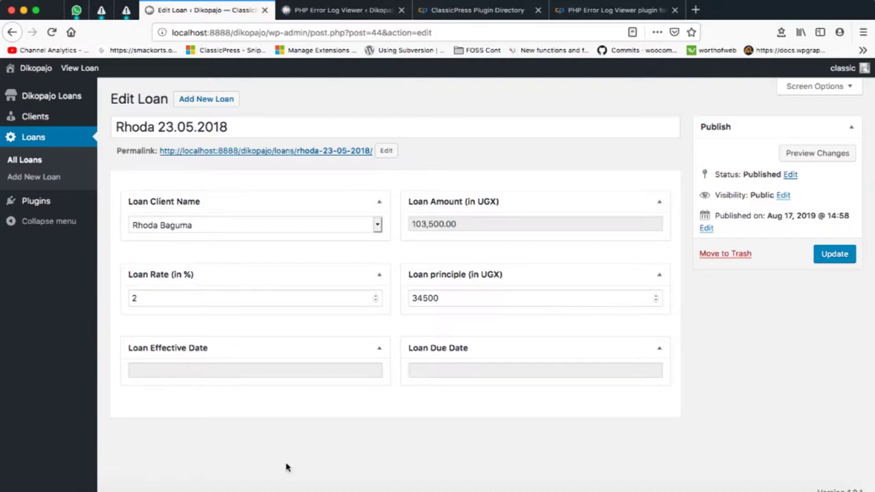
{"action": "scroll", "coordinate": [286, 467], "scroll_direction": "down", "scroll_amount": 2}
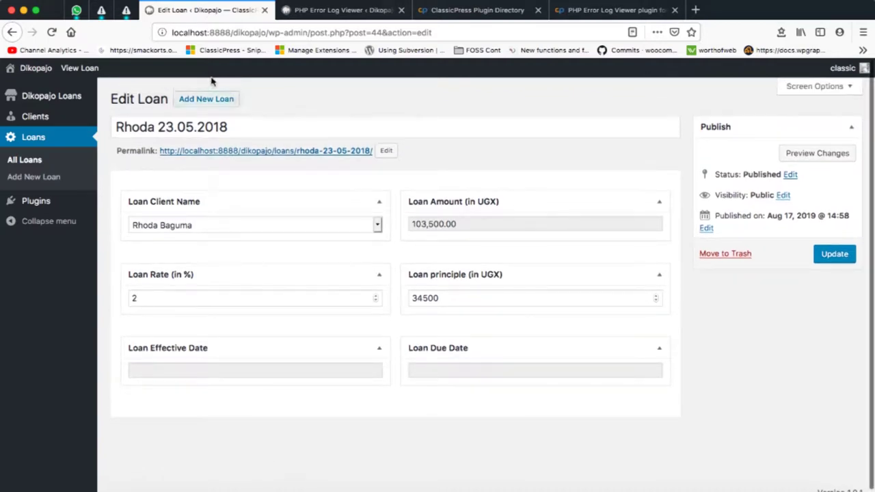
{"action": "key", "text": "super+r"}
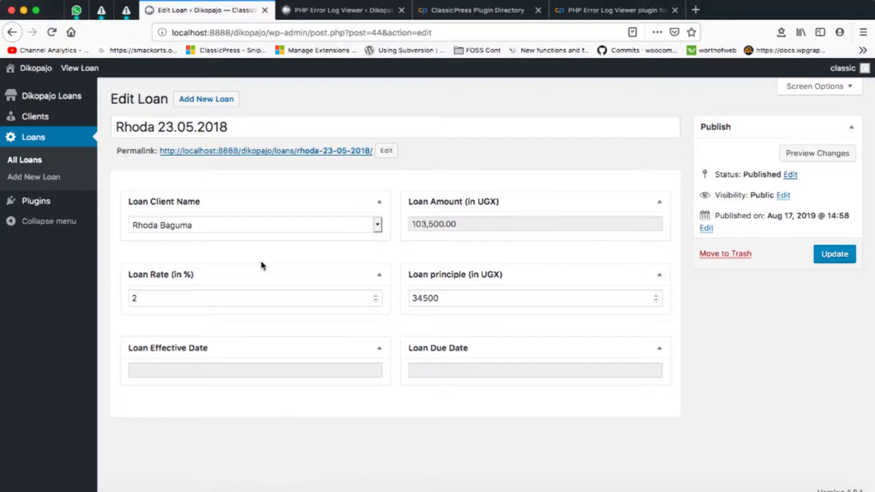
{"action": "key", "text": "super+r"}
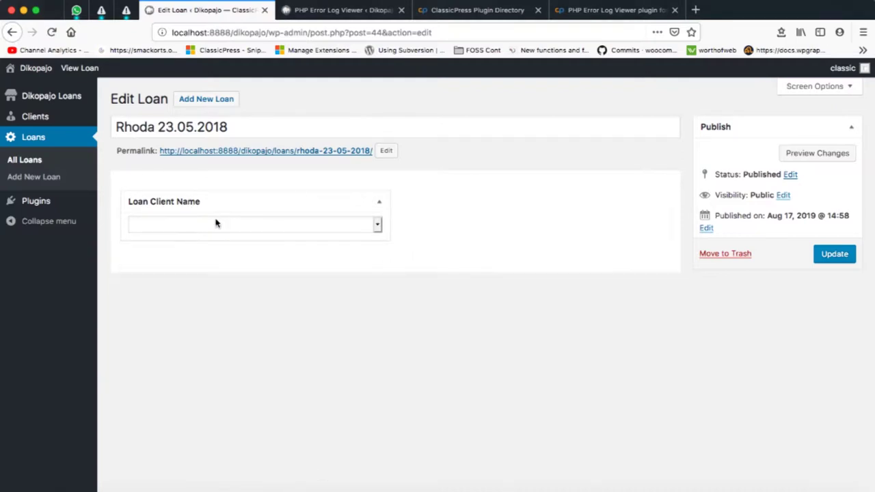
{"action": "left_click", "coordinate": [237, 229]}
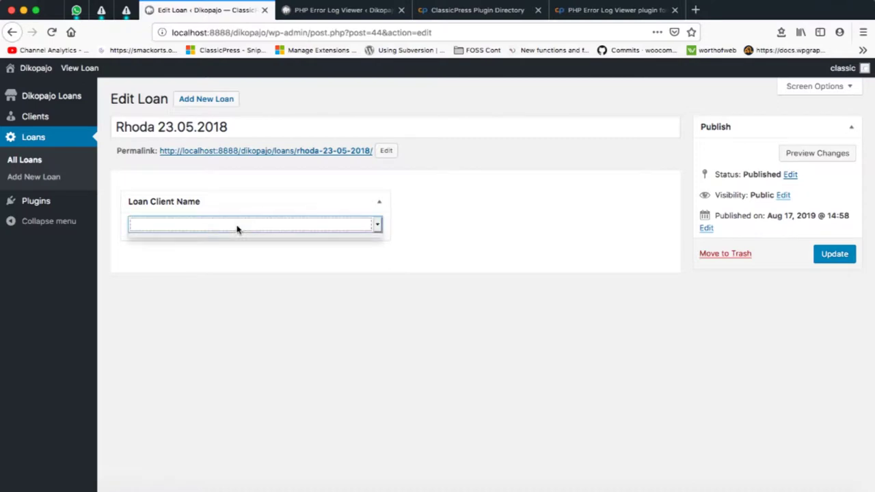
{"action": "left_click", "coordinate": [307, 226]}
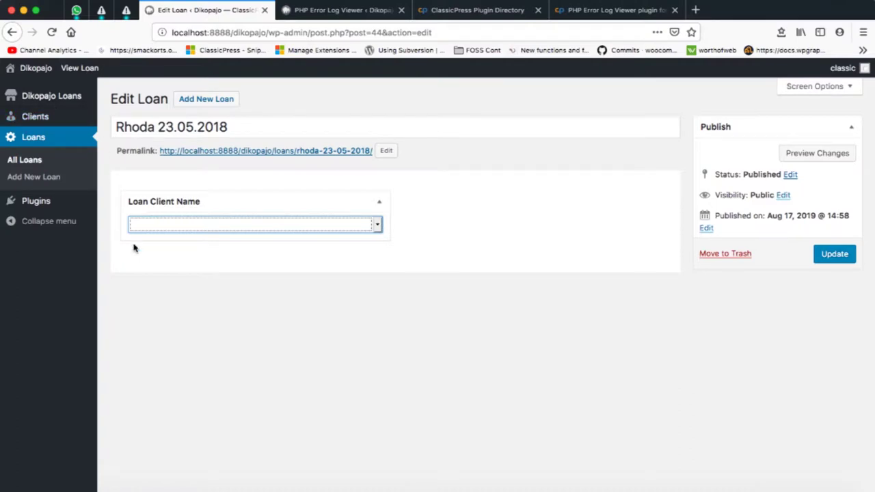
Step: Review the clients and loans lists, and reopen the first listed loan to check its Loan Client Name choices
{"action": "left_click", "coordinate": [33, 118]}
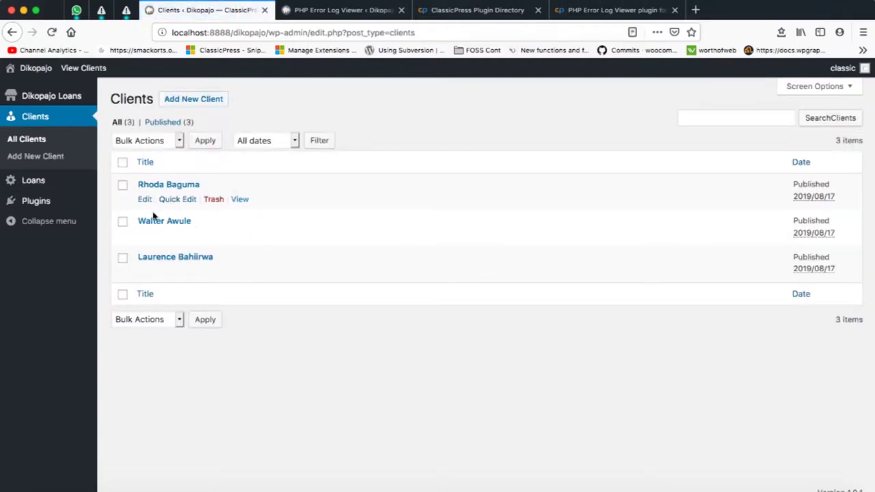
{"action": "left_click", "coordinate": [40, 185]}
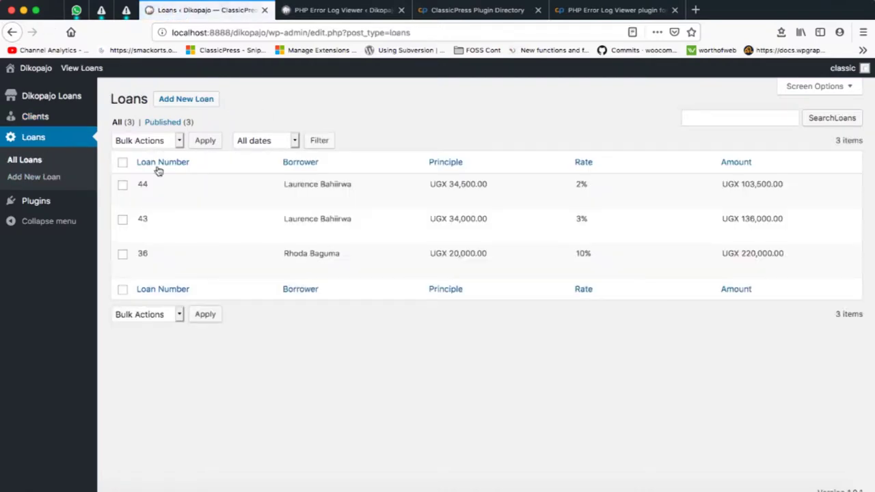
{"action": "left_click", "coordinate": [144, 198]}
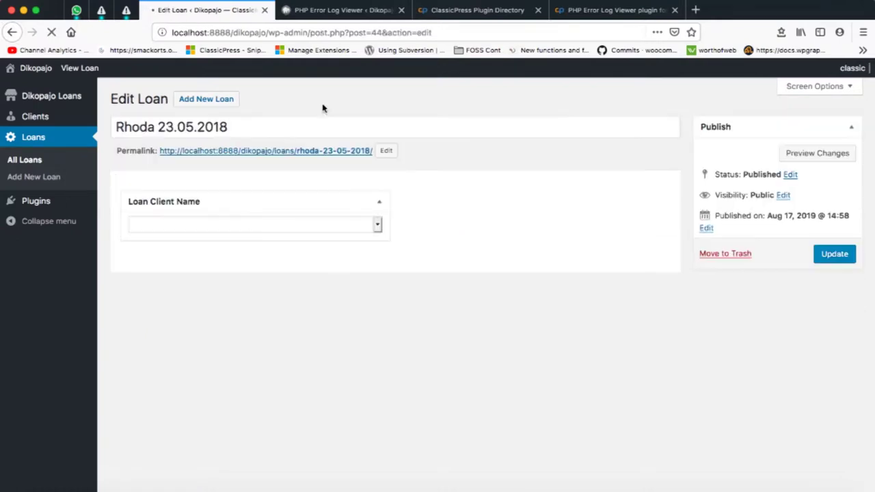
{"action": "left_click", "coordinate": [207, 230]}
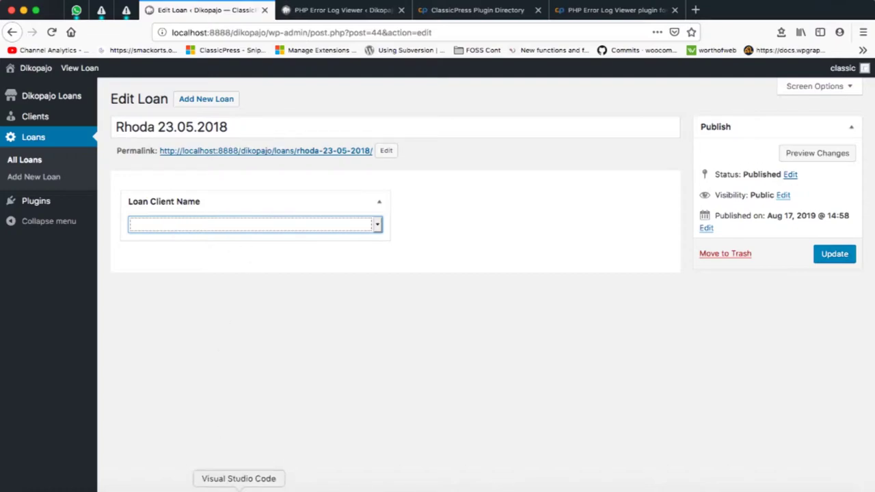
Step: Switch to Visual Studio Code, remove the extra line above the ClientName class in ClientName.php and save the file
{"action": "left_click", "coordinate": [239, 486]}
{"action": "key", "text": "BackSpace"}
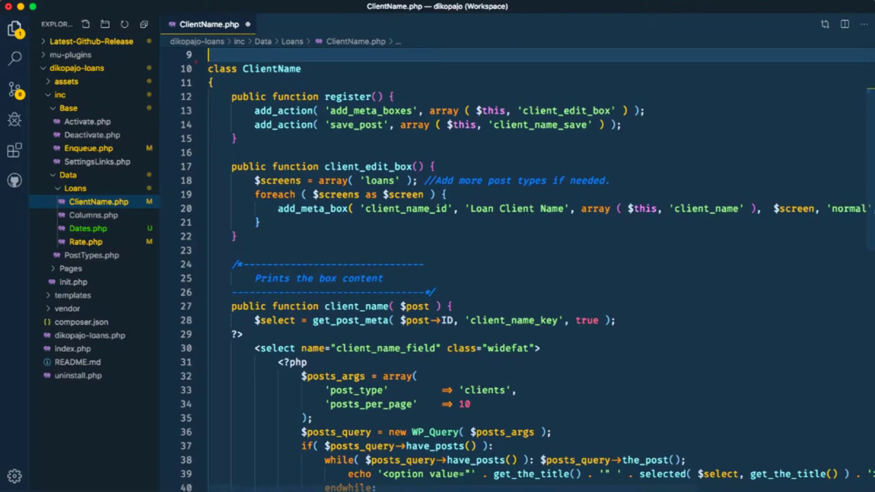
{"action": "scroll", "coordinate": [324, 117], "scroll_direction": "up", "scroll_amount": 3}
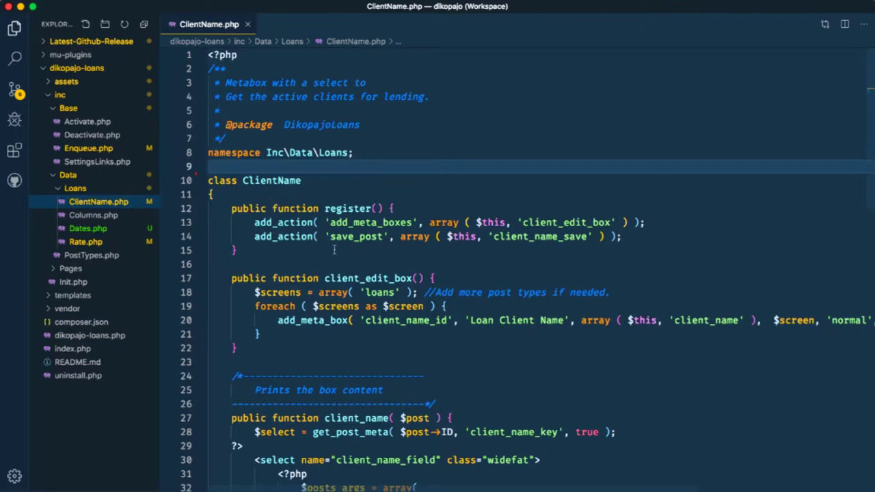
Step: Examine the metabox functions in ClientName.php, especially the $posts_args array and the query loop that outputs the client options
{"action": "scroll", "coordinate": [334, 246], "scroll_direction": "down", "scroll_amount": 3}
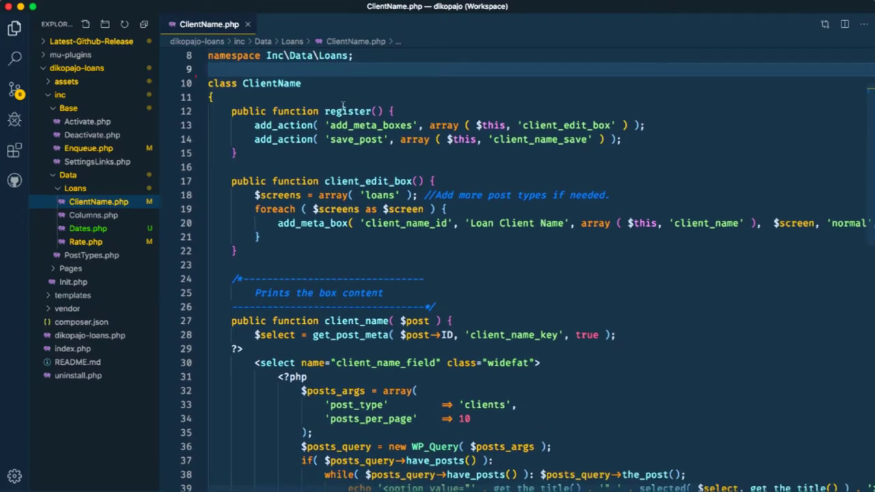
{"action": "mouse_move", "coordinate": [354, 115]}
{"action": "mouse_move", "coordinate": [383, 182]}
{"action": "scroll", "coordinate": [364, 274], "scroll_direction": "down", "scroll_amount": 5}
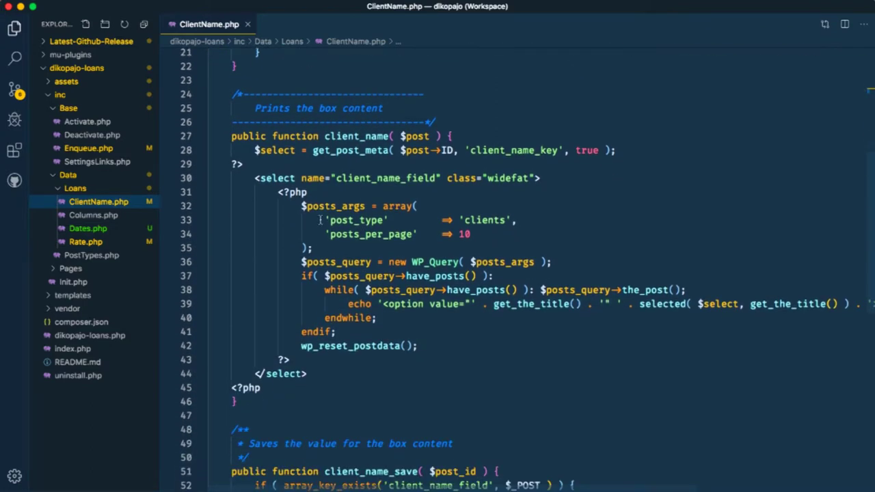
{"action": "left_click_drag", "start_coordinate": [301, 206], "coordinate": [336, 251]}
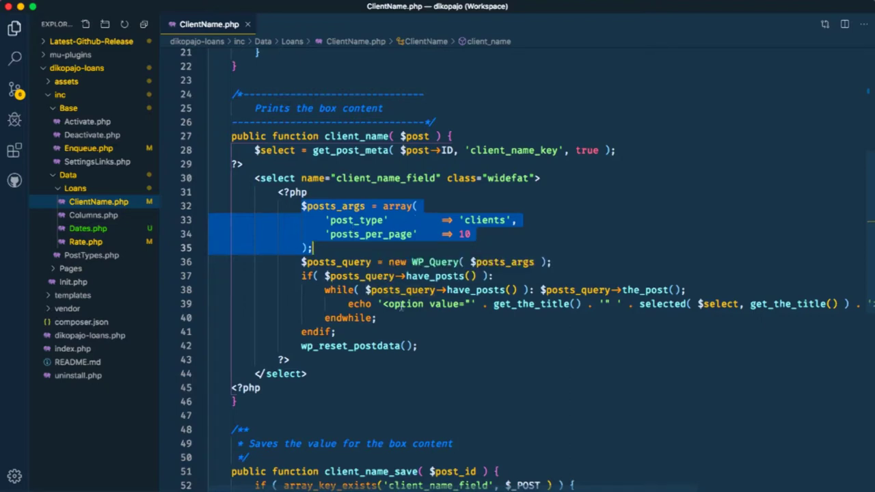
{"action": "scroll", "coordinate": [396, 307], "scroll_direction": "right", "scroll_amount": 3}
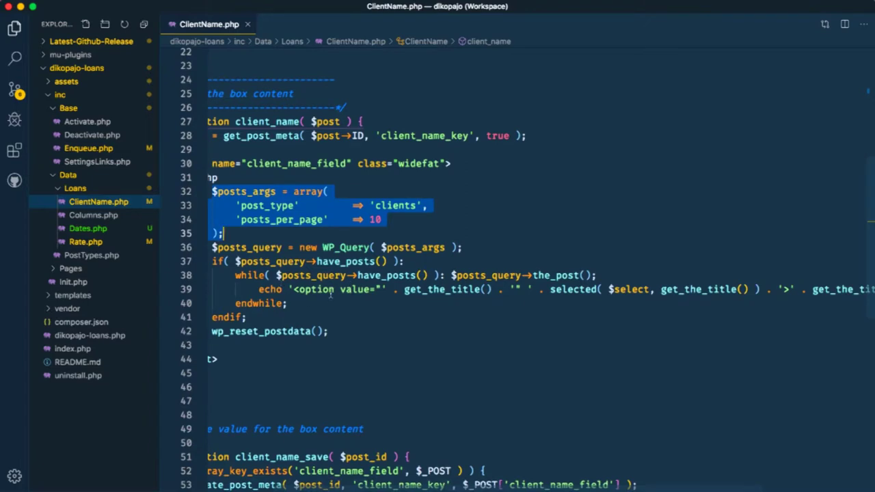
{"action": "scroll", "coordinate": [399, 295], "scroll_direction": "left", "scroll_amount": 3}
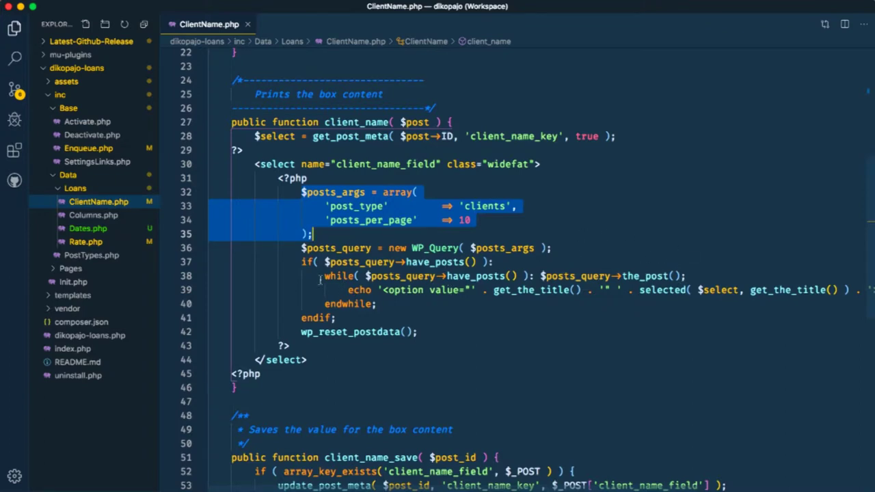
Step: Switch back to the browser, open the error log from the PHP Error Log Viewer plugin entry and highlight the ClientName file reference
{"action": "left_click", "coordinate": [331, 487]}
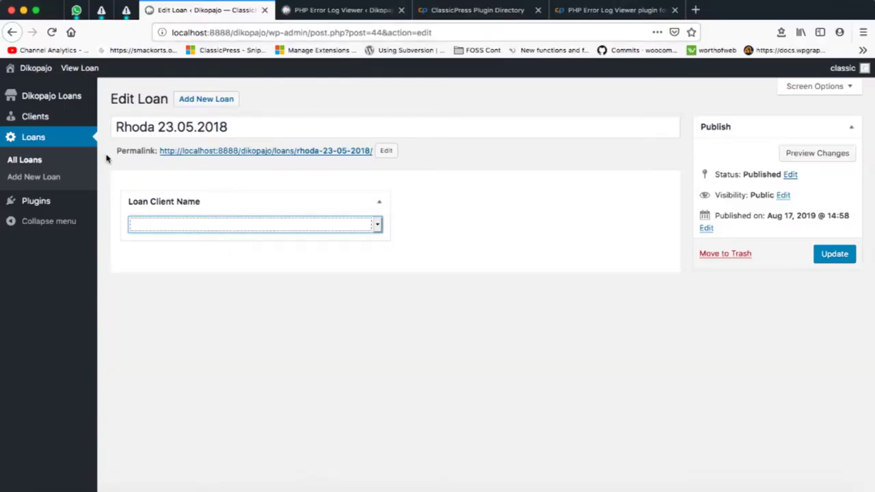
{"action": "left_click", "coordinate": [40, 202]}
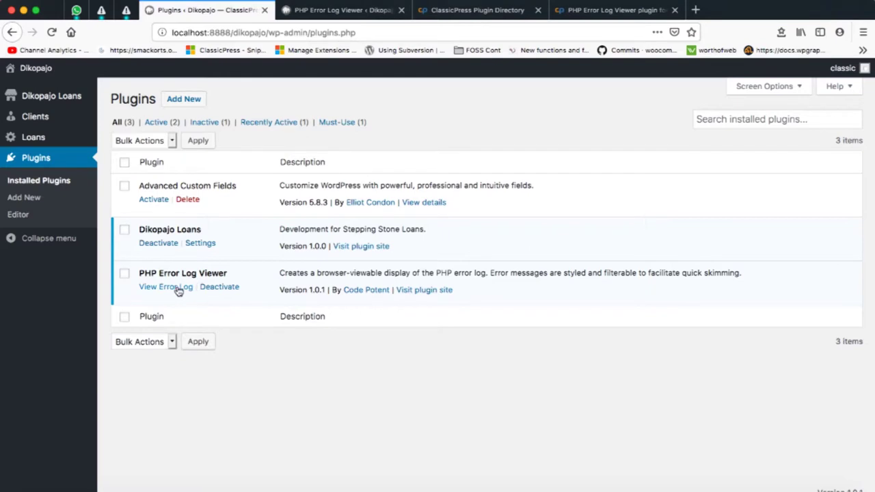
{"action": "left_click", "coordinate": [171, 289]}
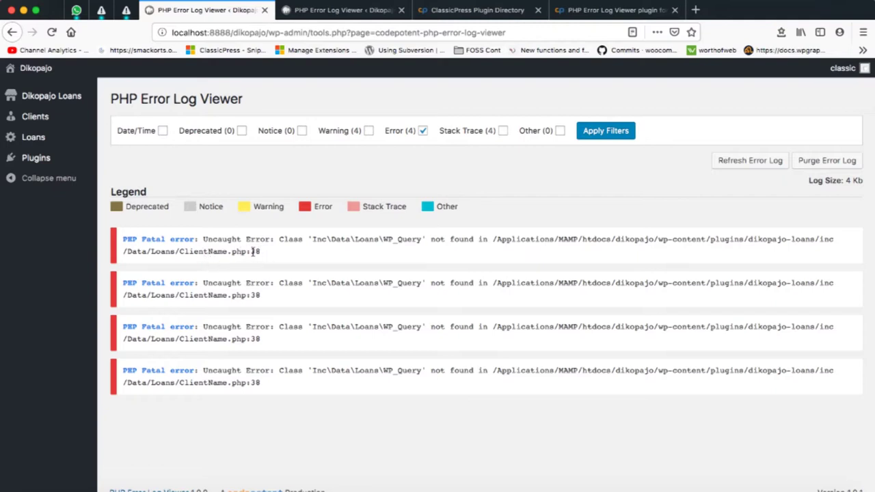
{"action": "double_click", "coordinate": [206, 251]}
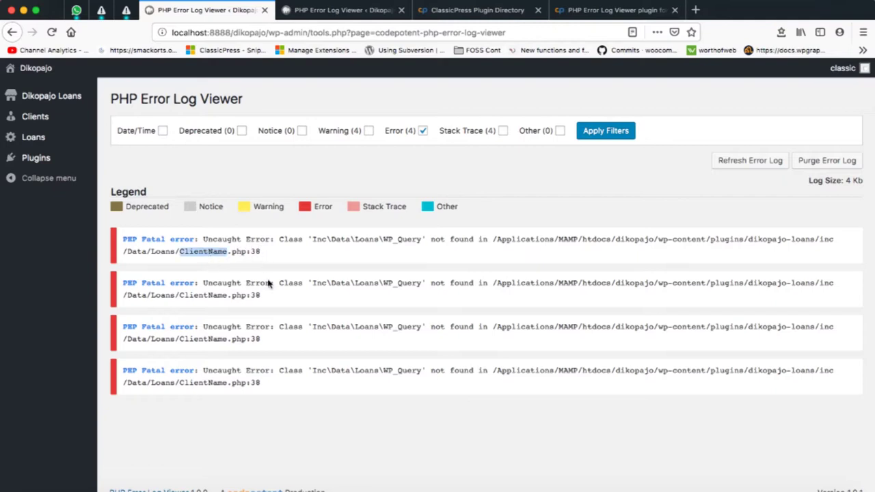
Step: Switch to Visual Studio Code and trace $posts_query from the while loop on line 38 to its WP_Query assignment on line 36
{"action": "left_click", "coordinate": [239, 487]}
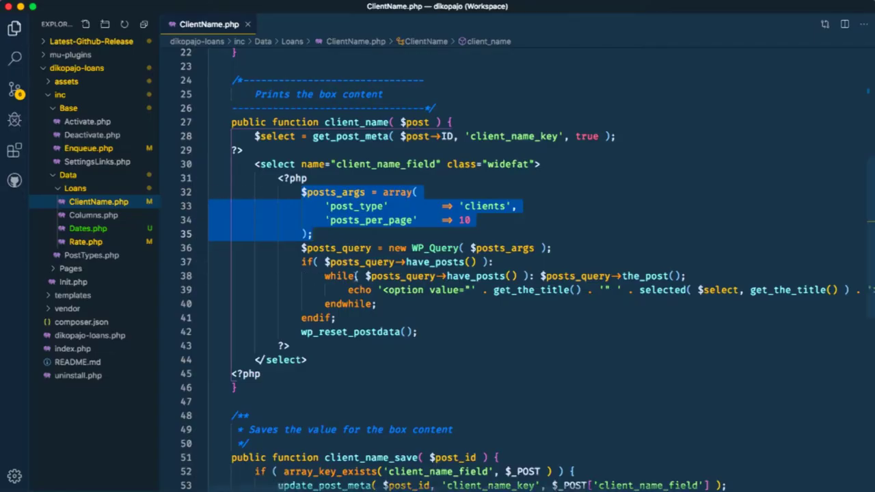
{"action": "left_click", "coordinate": [403, 278]}
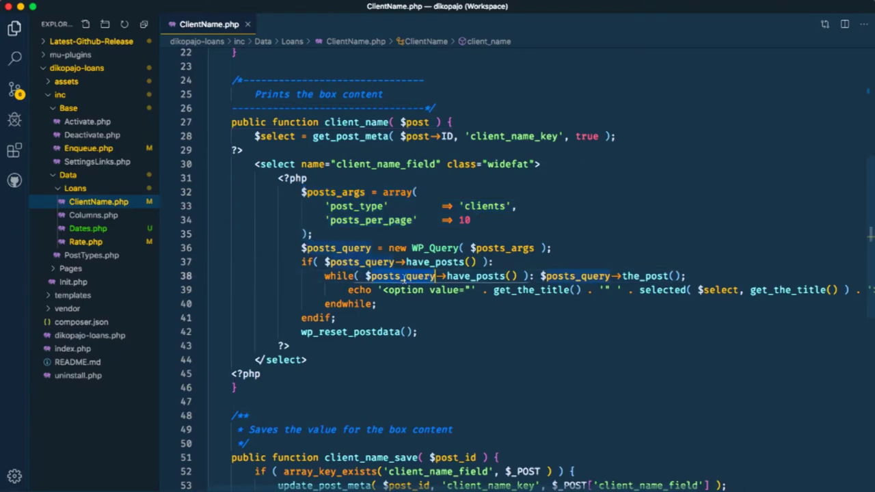
{"action": "left_click", "coordinate": [342, 249]}
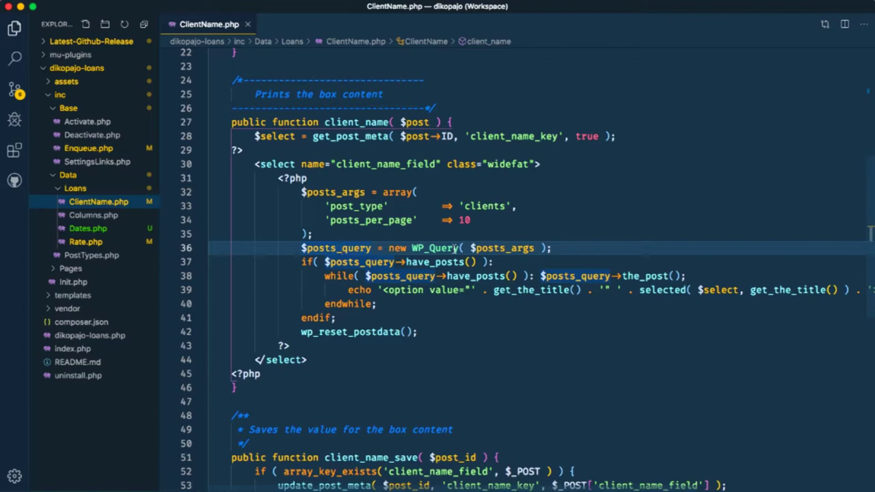
Step: Add the import line "use WP_Query;" between the namespace and the ClientName class, followed by a blank line, and save ClientName.php
{"action": "scroll", "coordinate": [457, 249], "scroll_direction": "up", "scroll_amount": 7}
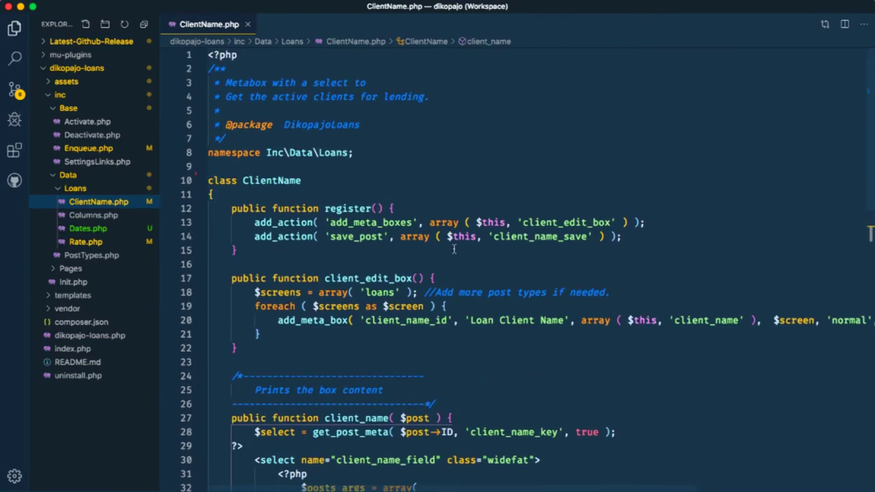
{"action": "left_click", "coordinate": [248, 166]}
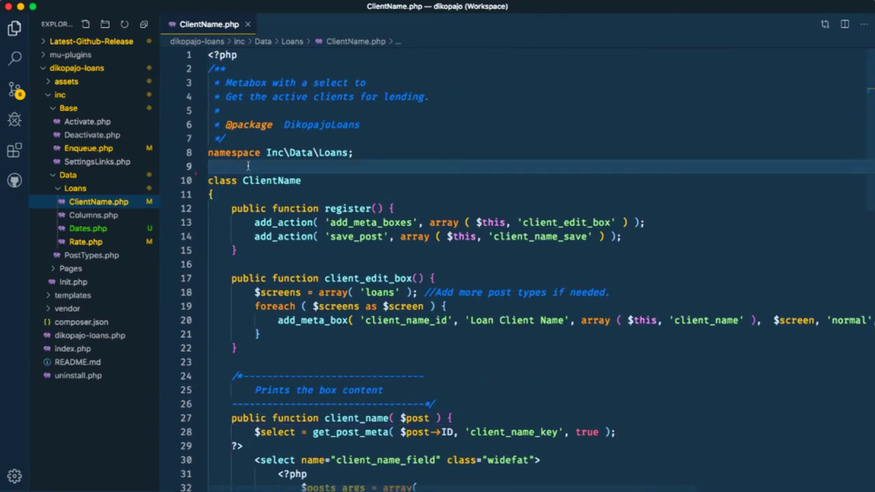
{"action": "key", "text": "Return"}
{"action": "type", "text": "us"}
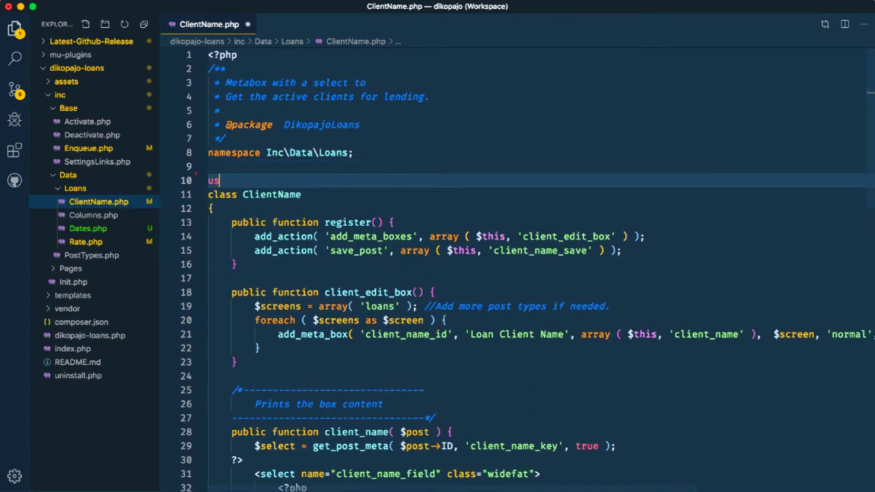
{"action": "type", "text": "e WP"}
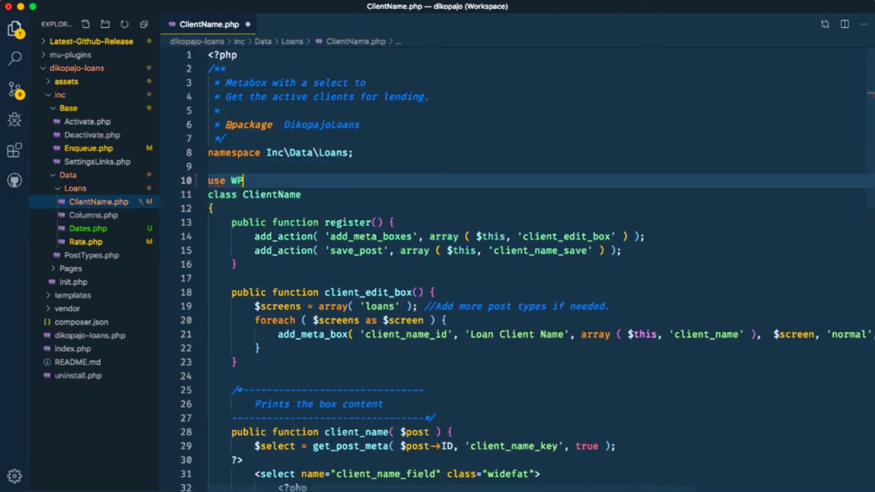
{"action": "type", "text": "_QU"}
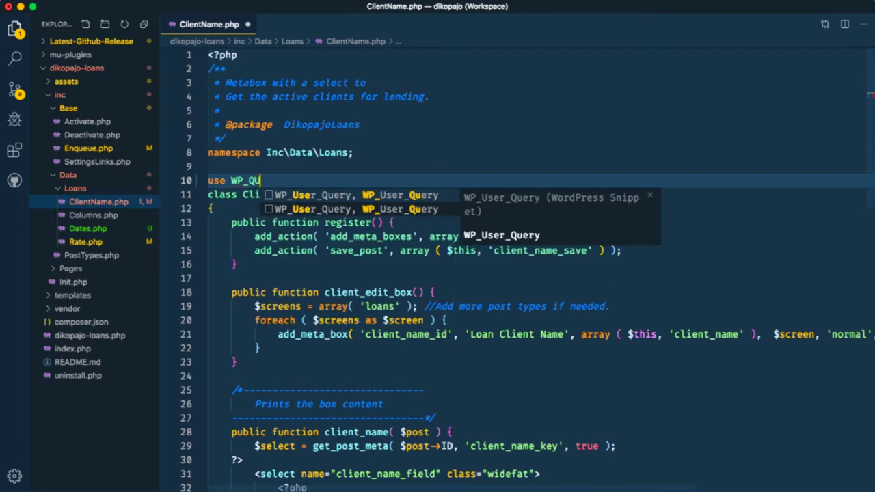
{"action": "key", "text": "BackSpace"}
{"action": "type", "text": "eru"}
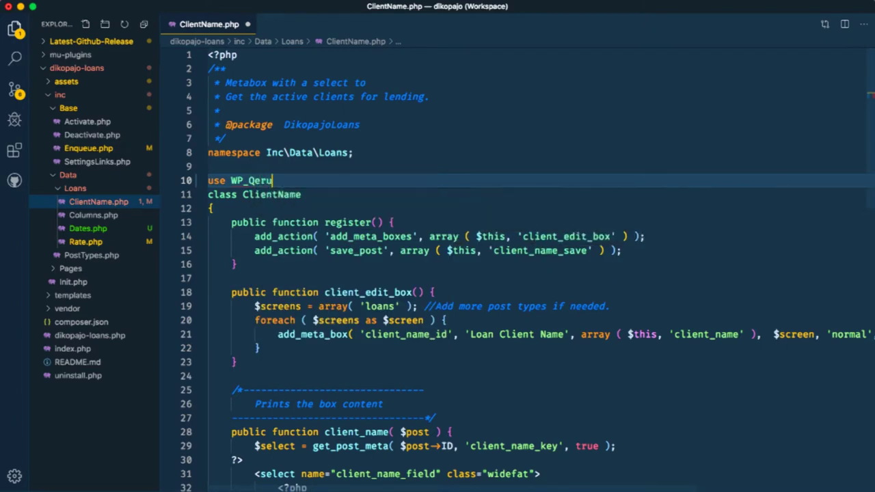
{"action": "key", "text": "BackSpace"}
{"action": "key", "text": "BackSpace"}
{"action": "key", "text": "BackSpace"}
{"action": "type", "text": "uery;"}
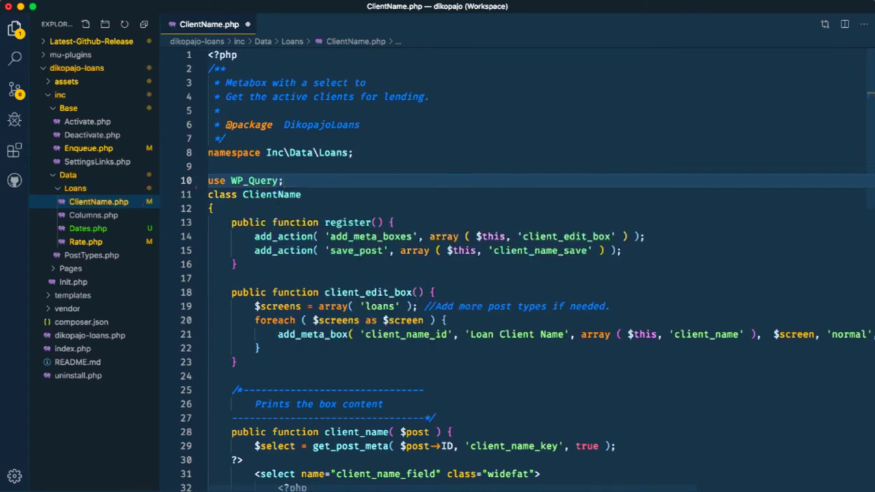
{"action": "key", "text": "Return"}
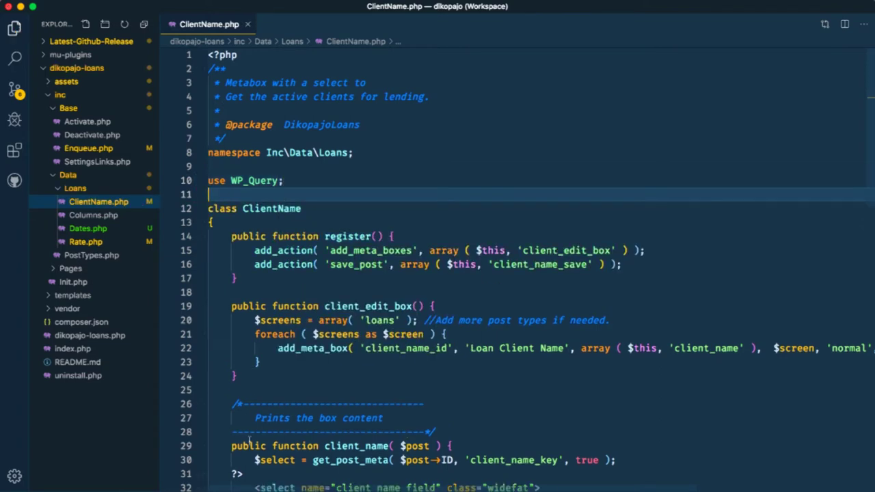
Step: Switch to Firefox and open the first loan in the Loans list for editing
{"action": "left_click", "coordinate": [334, 489]}
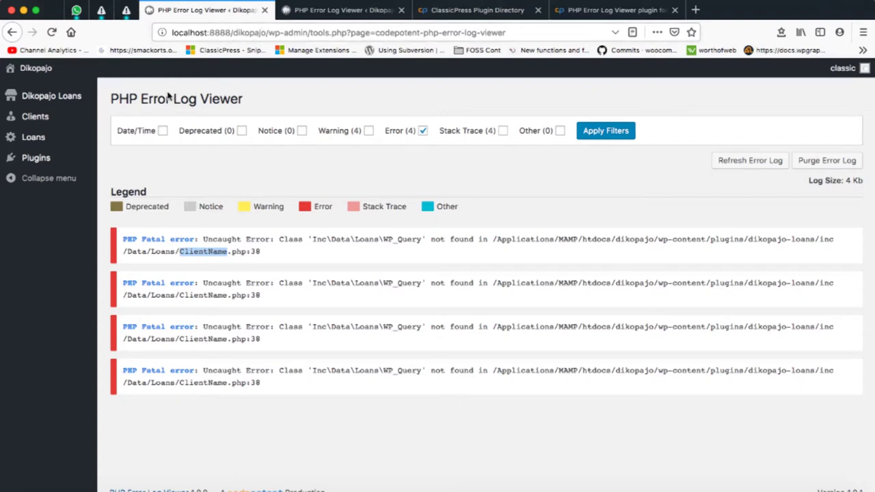
{"action": "left_click", "coordinate": [32, 137]}
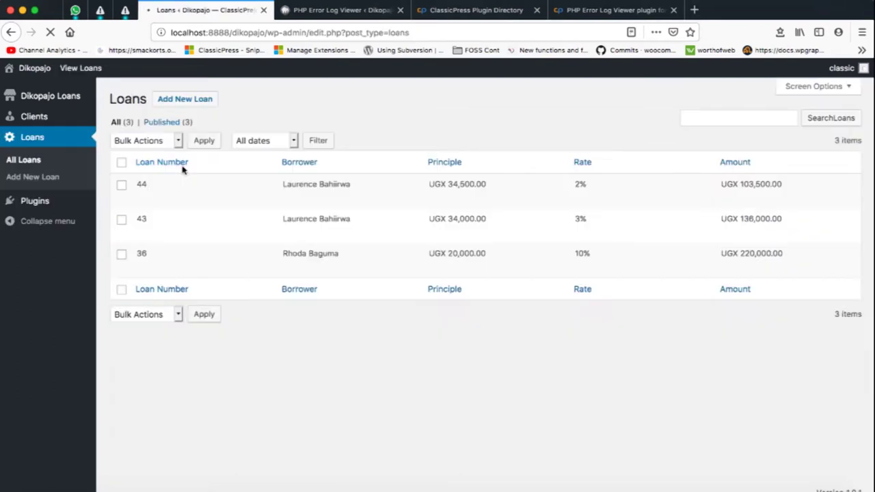
{"action": "left_click", "coordinate": [143, 197]}
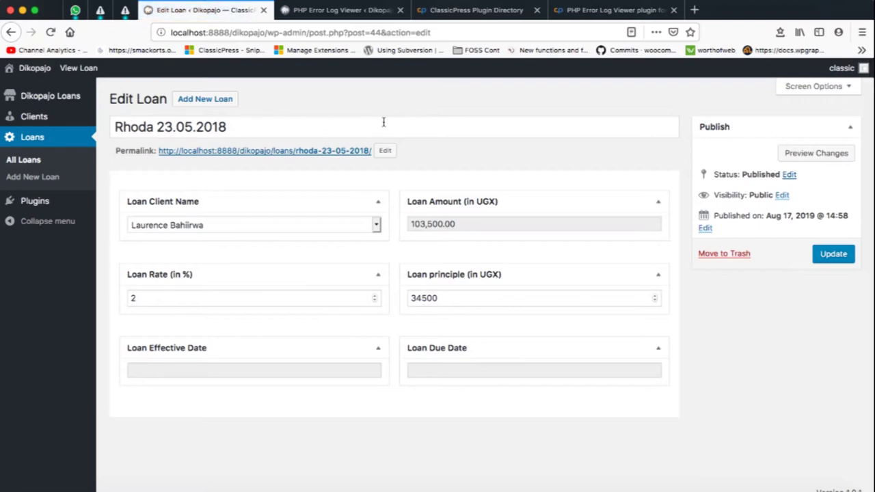
Step: Set the Loan Client Name to the first client offered, update the loan and check its borrower in the All Loans list
{"action": "left_click", "coordinate": [294, 228]}
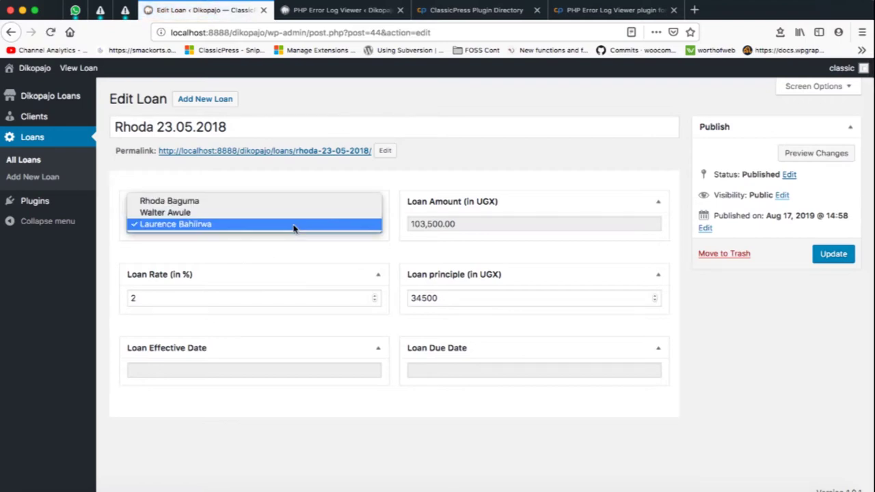
{"action": "left_click", "coordinate": [246, 202]}
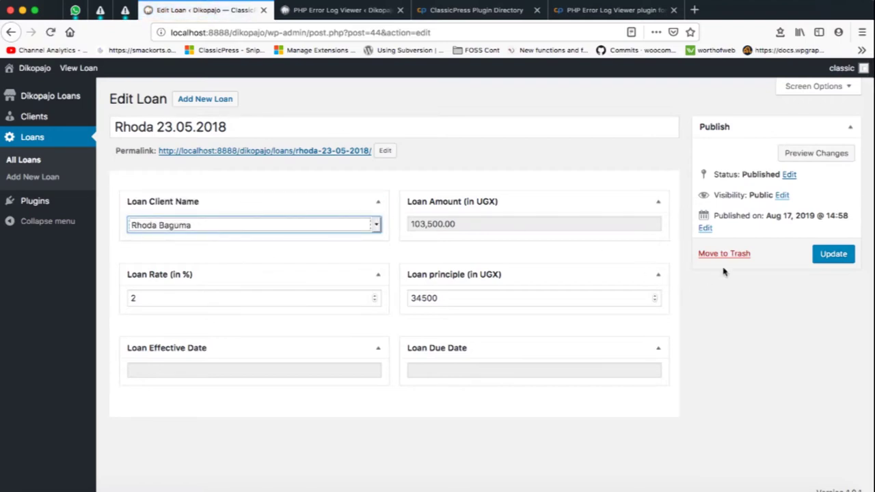
{"action": "left_click", "coordinate": [833, 256]}
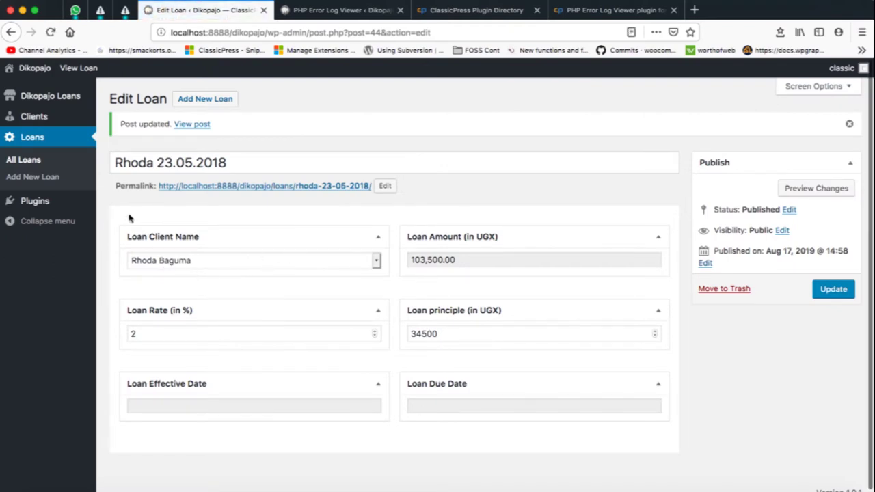
{"action": "left_click", "coordinate": [15, 162]}
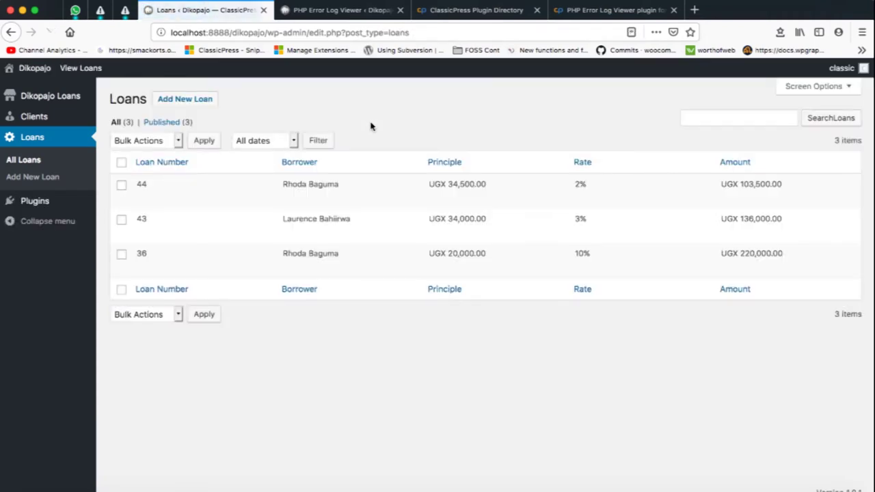
{"action": "mouse_move", "coordinate": [338, 183]}
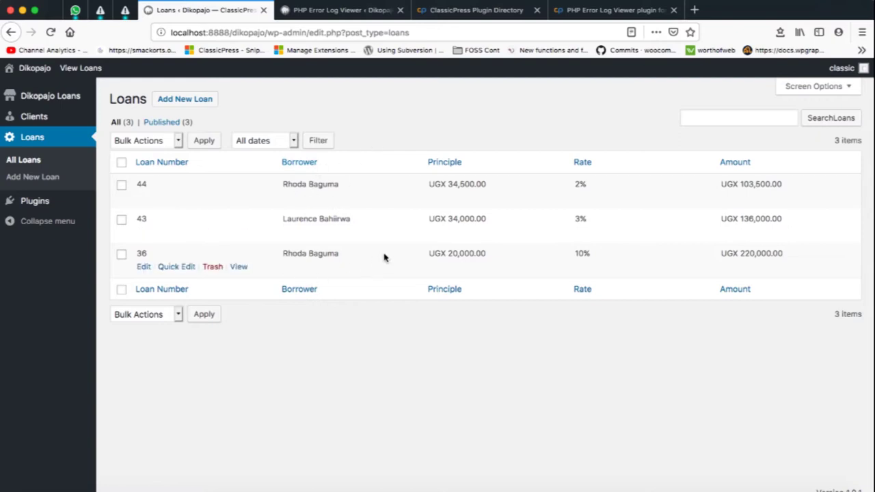
Step: Go to the open PHP Error Log Viewer page and purge all entries from the error log
{"action": "left_click", "coordinate": [334, 11]}
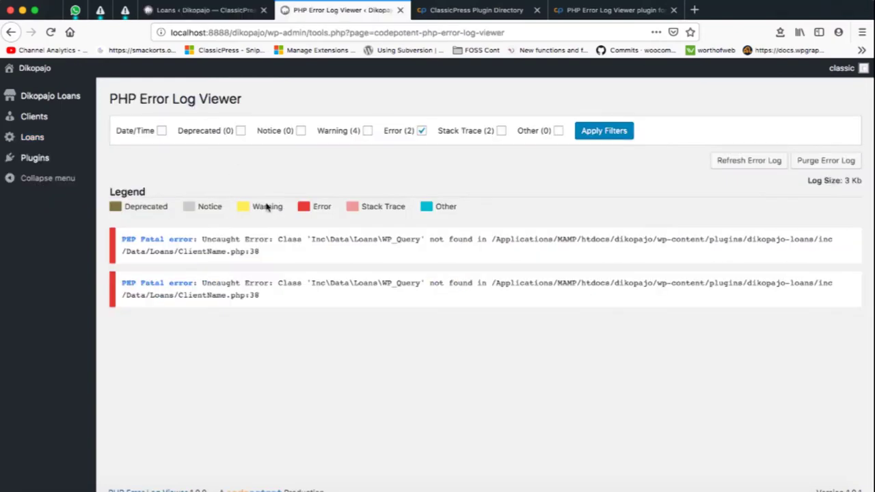
{"action": "left_click", "coordinate": [819, 162]}
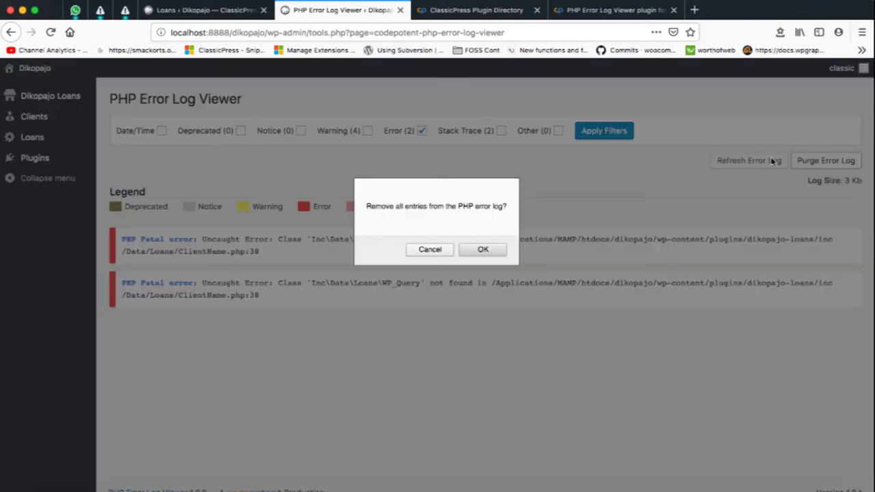
{"action": "left_click", "coordinate": [484, 252]}
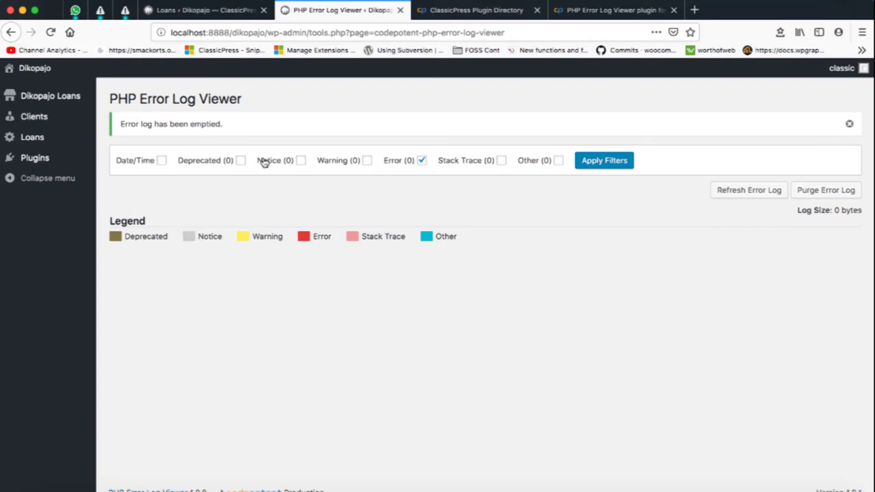
Step: Enable the Date/Time, Deprecated, Notice, Warning, Stack Trace and Other filters alongside Error and apply them to the log
{"action": "left_click", "coordinate": [501, 162]}
{"action": "left_click", "coordinate": [366, 163]}
{"action": "left_click", "coordinate": [300, 163]}
{"action": "left_click", "coordinate": [240, 163]}
{"action": "left_click", "coordinate": [162, 162]}
{"action": "left_click", "coordinate": [620, 162]}
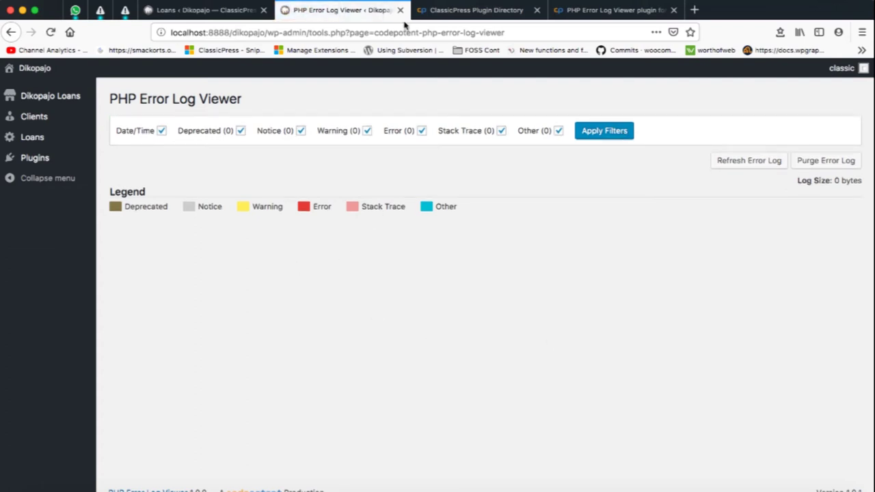
Step: Look through the Code Potent ClassicPress plugin directory page from its header down to the footer
{"action": "left_click", "coordinate": [470, 10]}
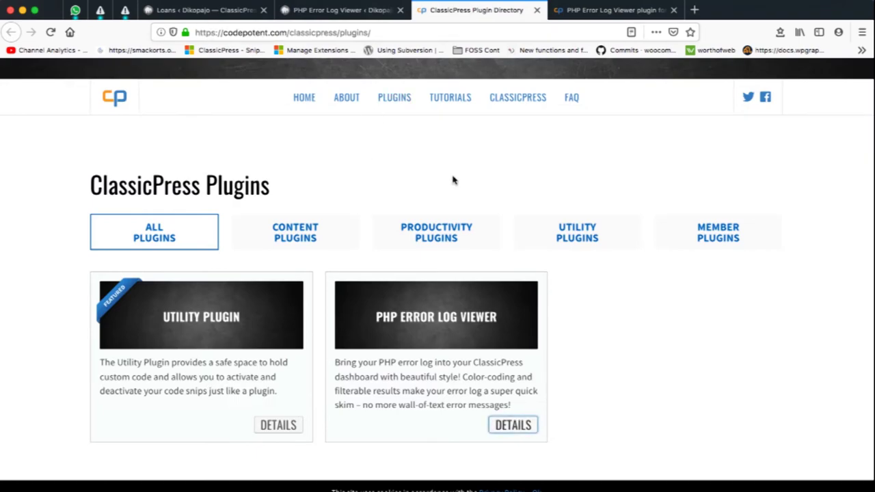
{"action": "scroll", "coordinate": [452, 180], "scroll_direction": "up", "scroll_amount": 3}
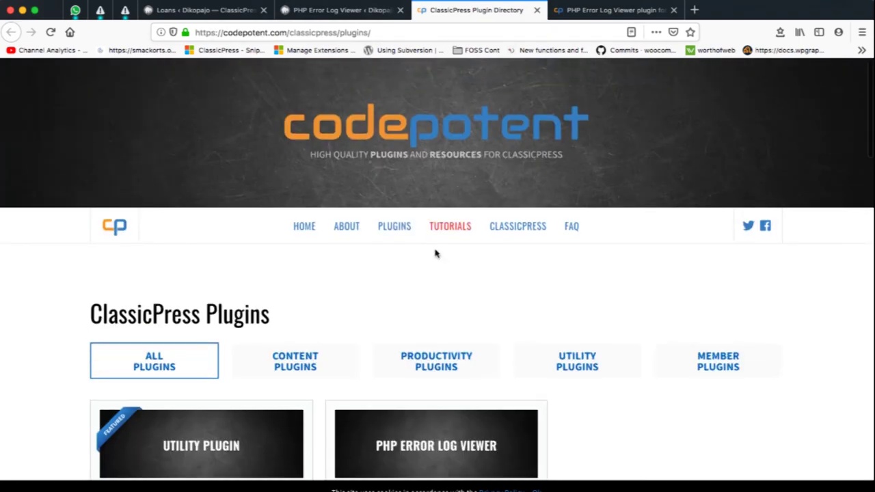
{"action": "scroll", "coordinate": [394, 288], "scroll_direction": "down", "scroll_amount": 6}
{"action": "scroll", "coordinate": [394, 288], "scroll_direction": "down", "scroll_amount": 10}
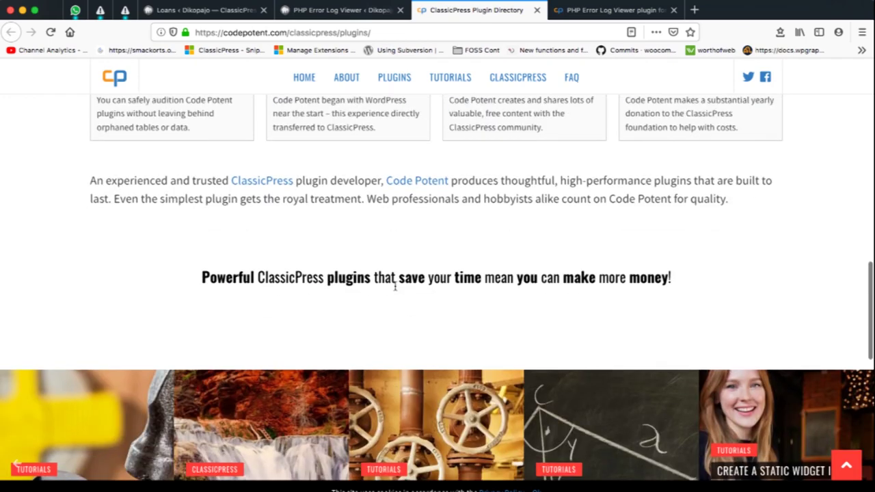
{"action": "scroll", "coordinate": [393, 286], "scroll_direction": "down", "scroll_amount": 5}
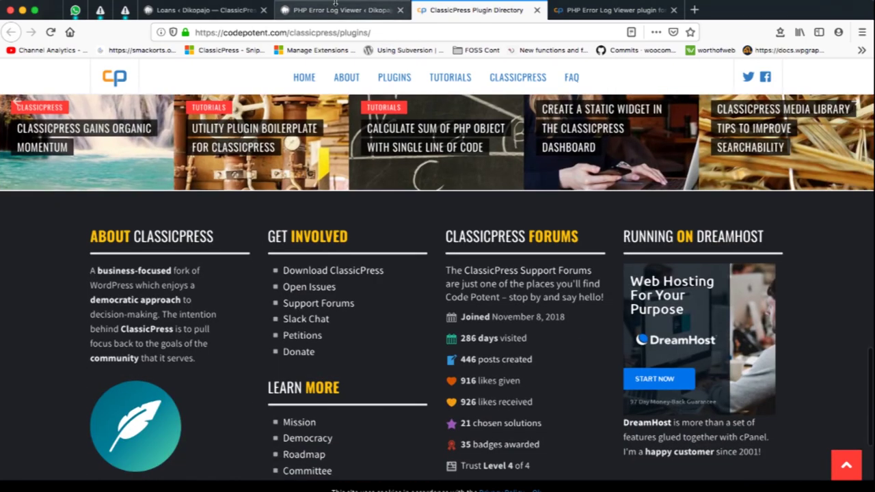
Step: Recheck the loans list and the WP_Query import in Visual Studio Code, and return to the PHP Error Log Viewer in Firefox
{"action": "left_click", "coordinate": [196, 9]}
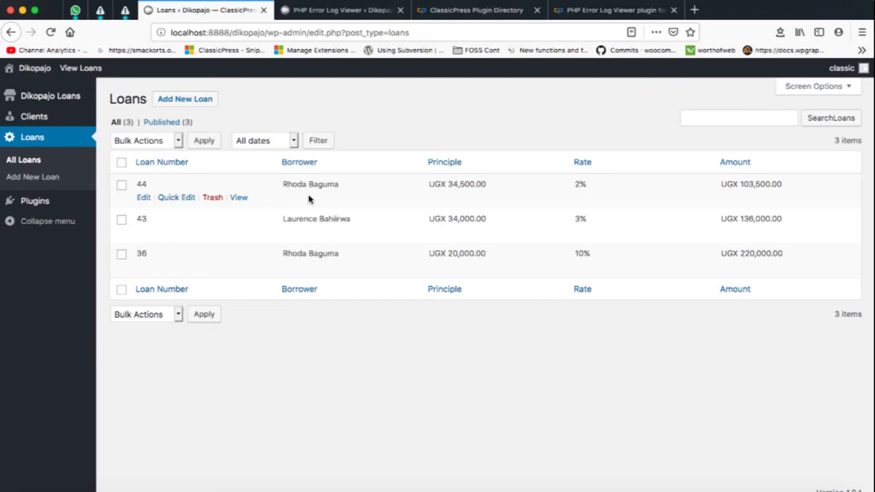
{"action": "left_click", "coordinate": [239, 487]}
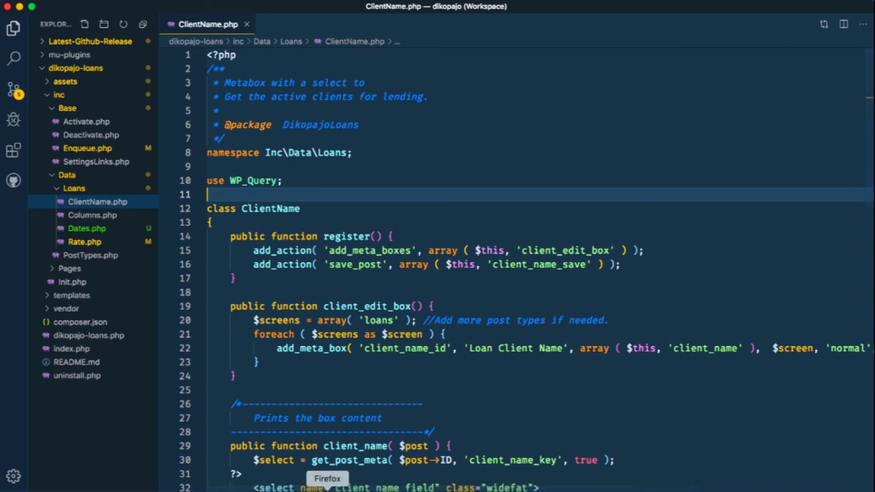
{"action": "left_click", "coordinate": [322, 487]}
{"action": "left_click", "coordinate": [349, 15]}
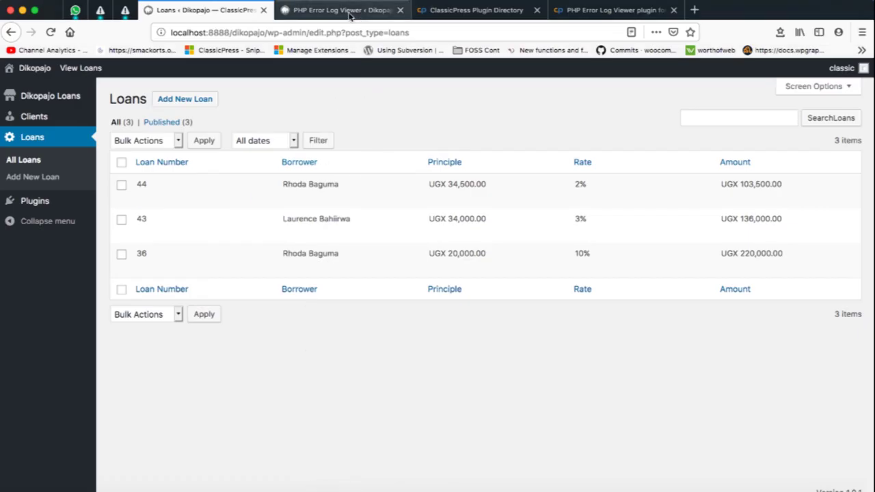